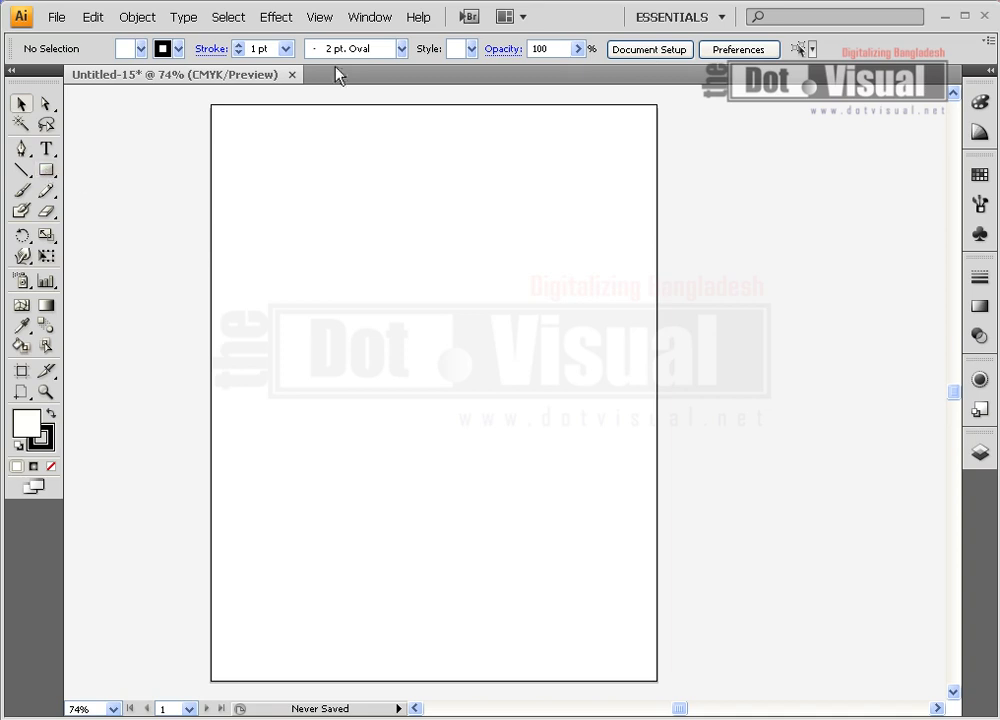
Step: Show the Pathfinder panel and place it expanded beside the artboard
click(369, 17)
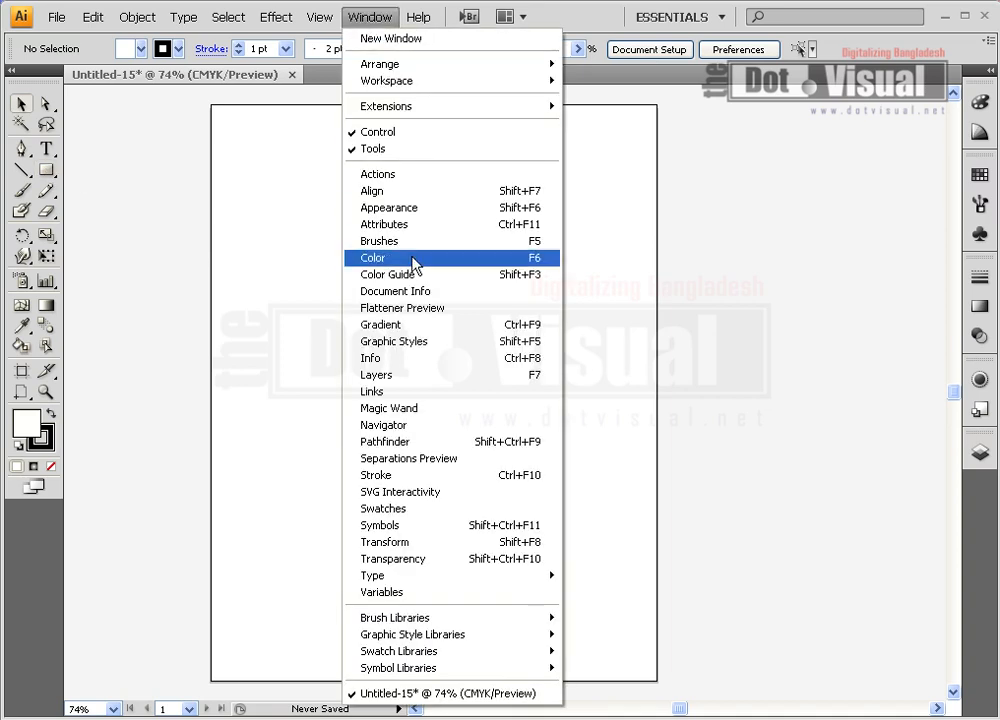
click(418, 450)
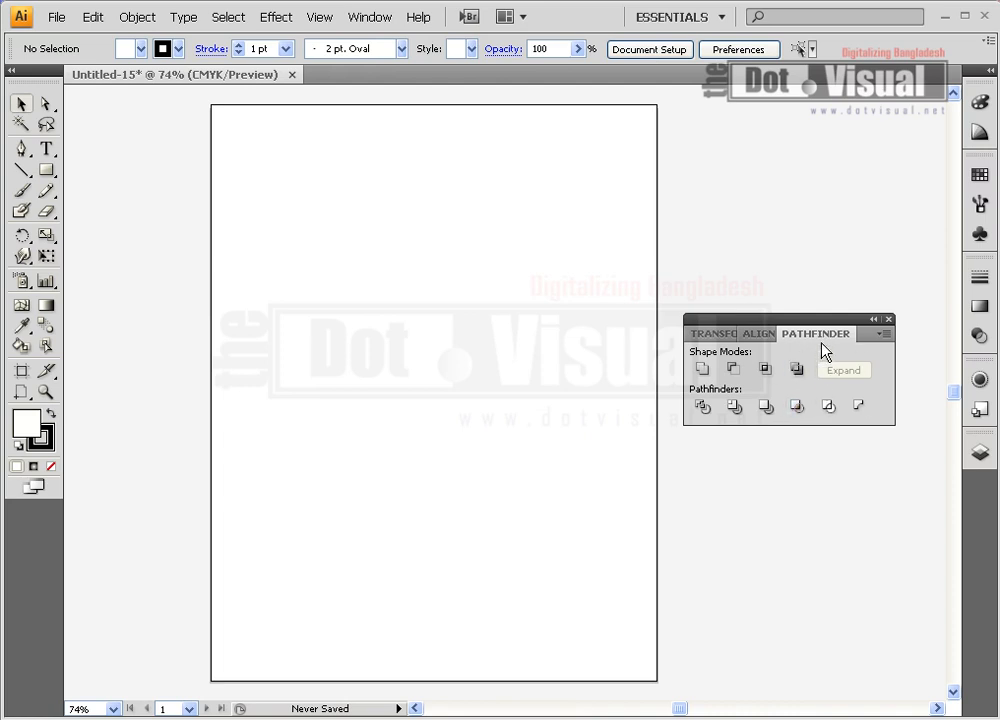
click(370, 17)
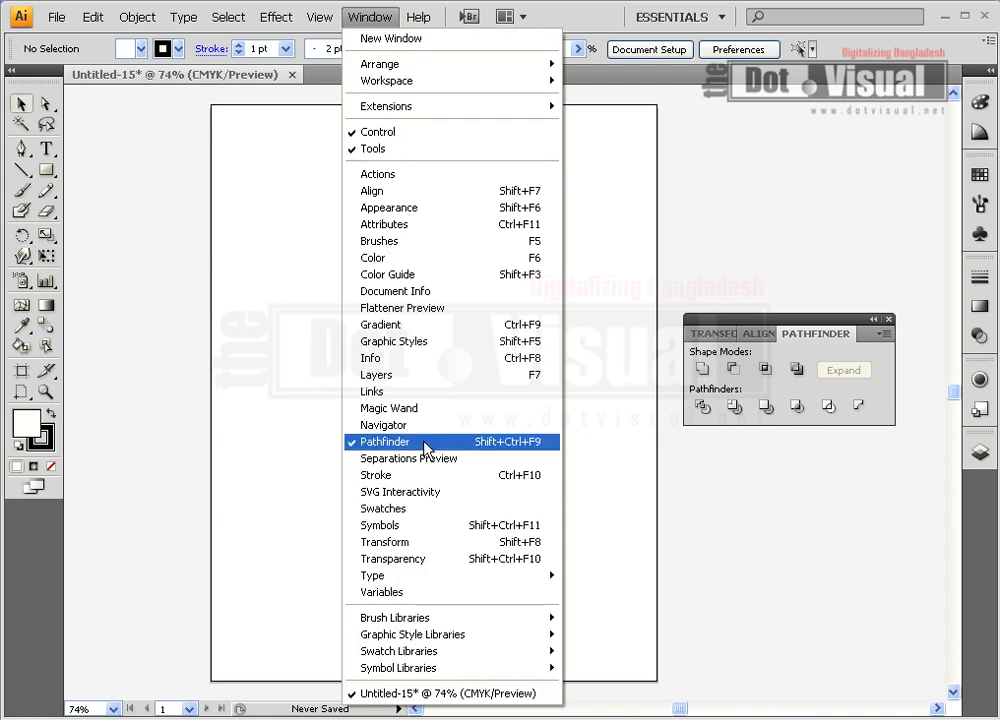
double_click(792, 320)
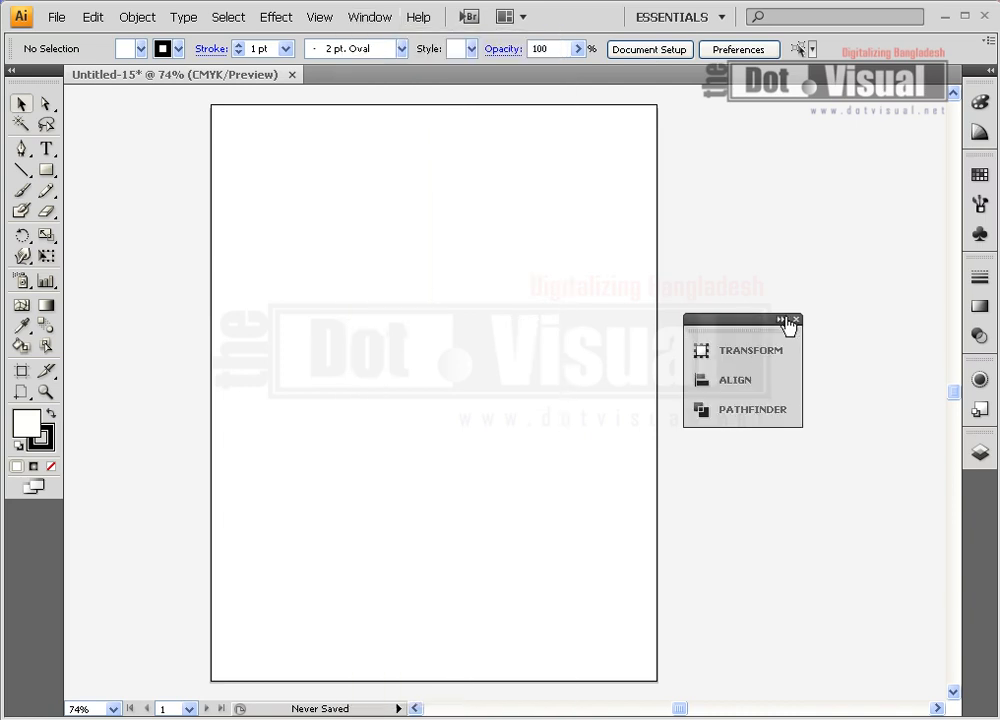
double_click(775, 331)
drag(770, 328, 773, 319)
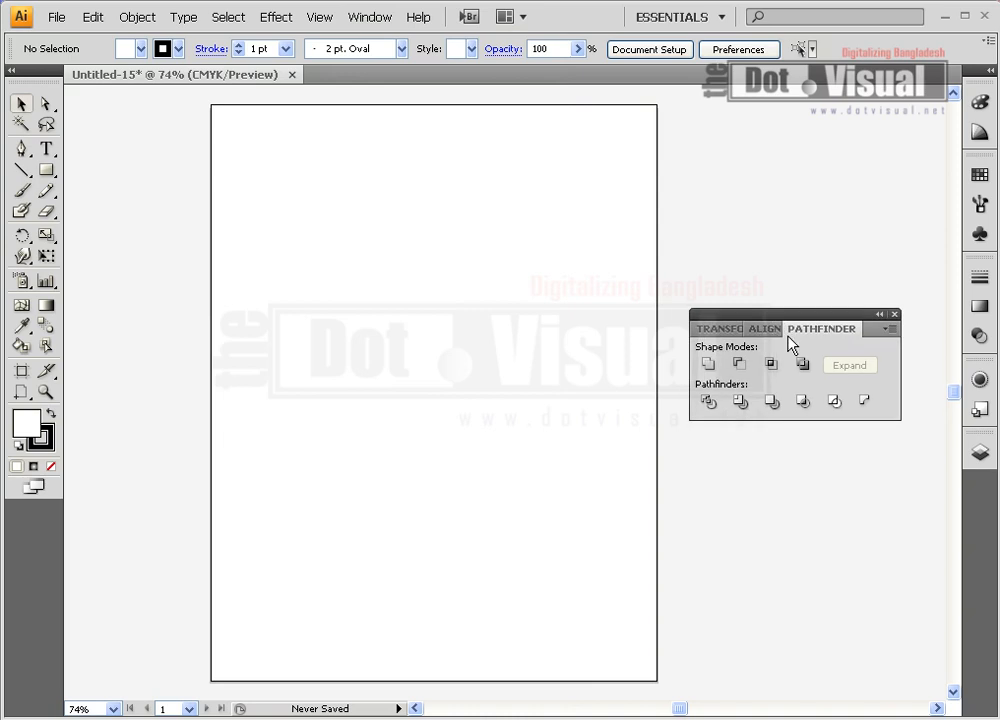
Step: Draw two overlapping rectangles on the artboard, the second offset down and to the right over the first one's corner
click(46, 171)
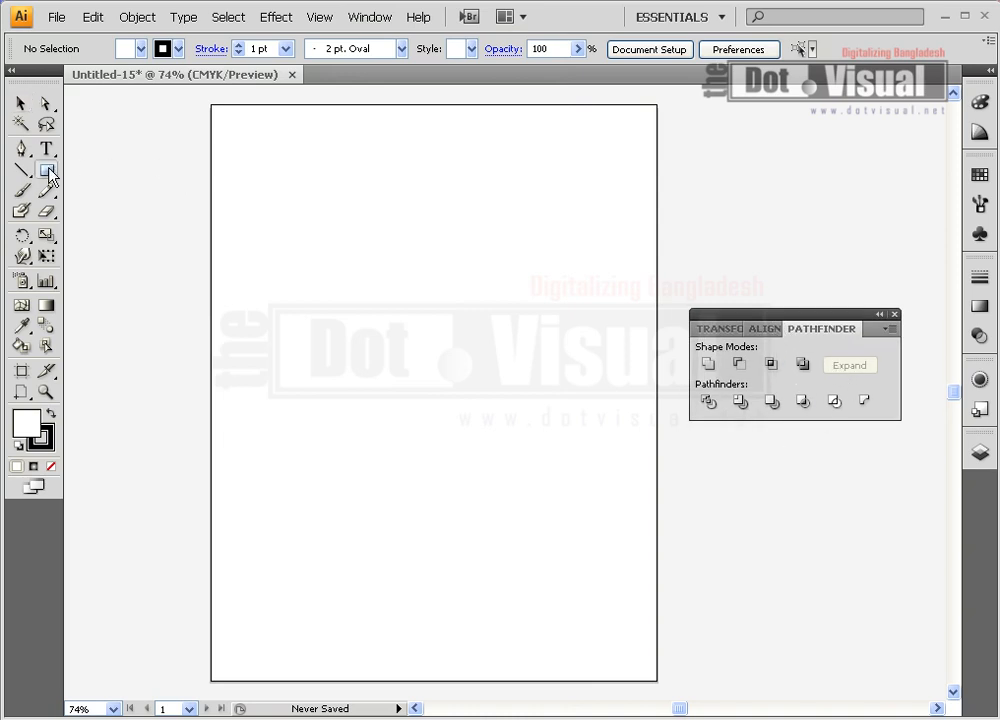
drag(237, 199, 440, 340)
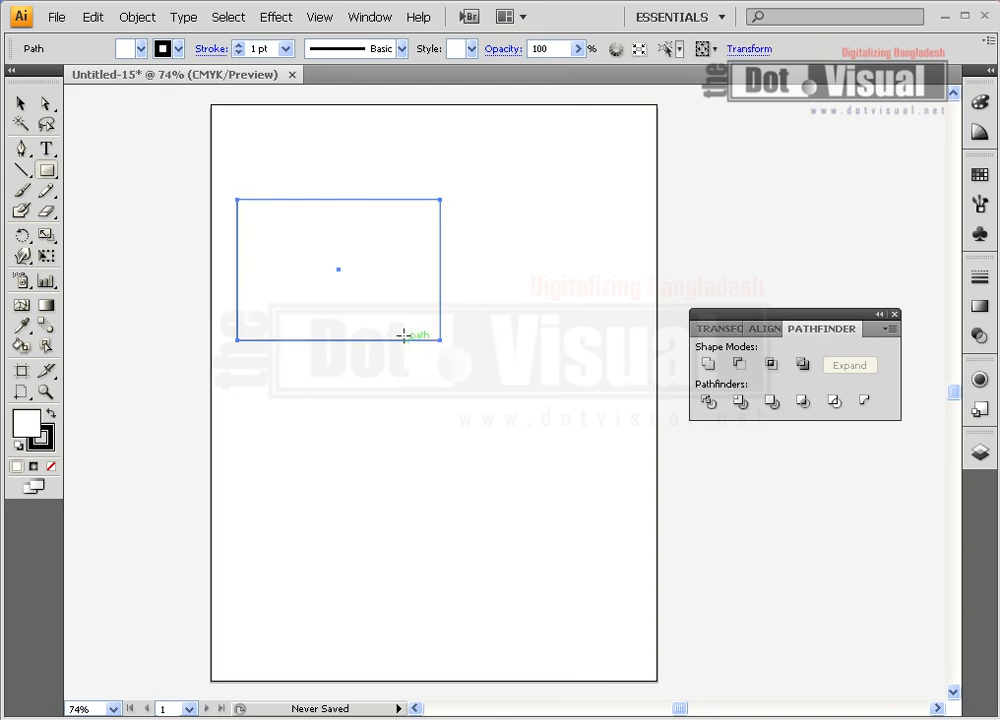
drag(376, 281, 583, 417)
click(20, 103)
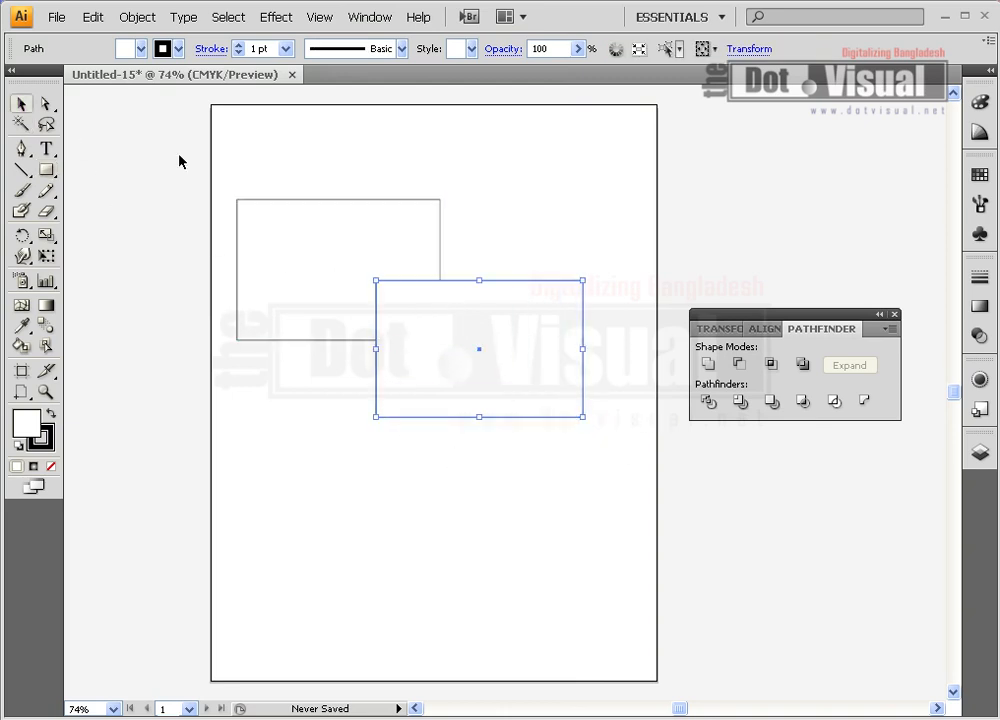
click(368, 172)
click(408, 270)
shift+click(456, 296)
click(456, 296)
click(370, 183)
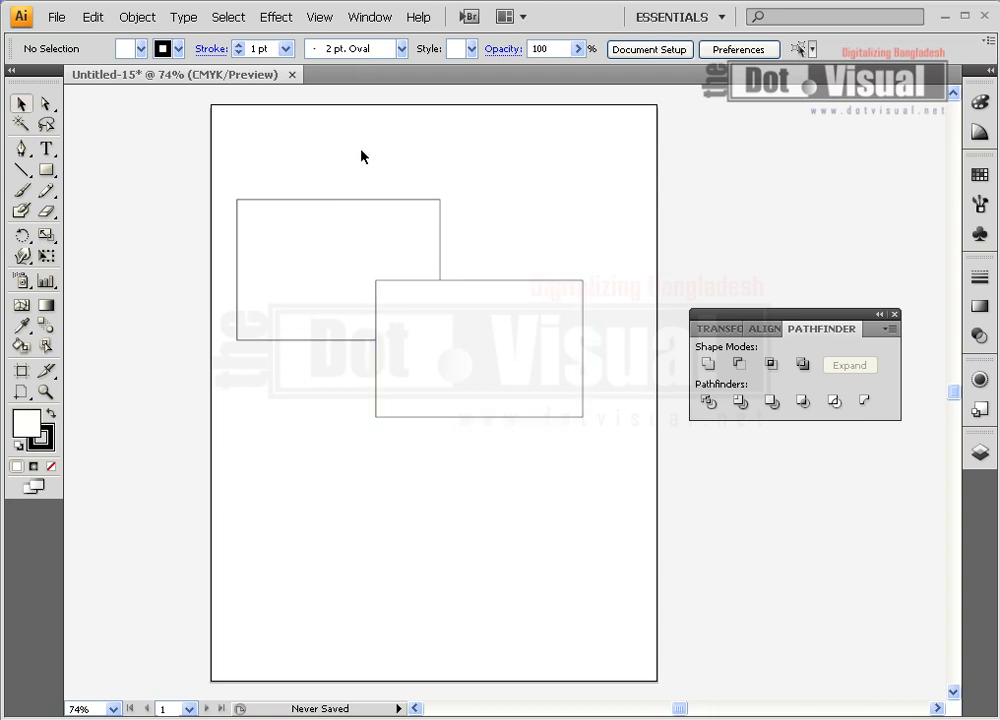
drag(338, 152, 513, 407)
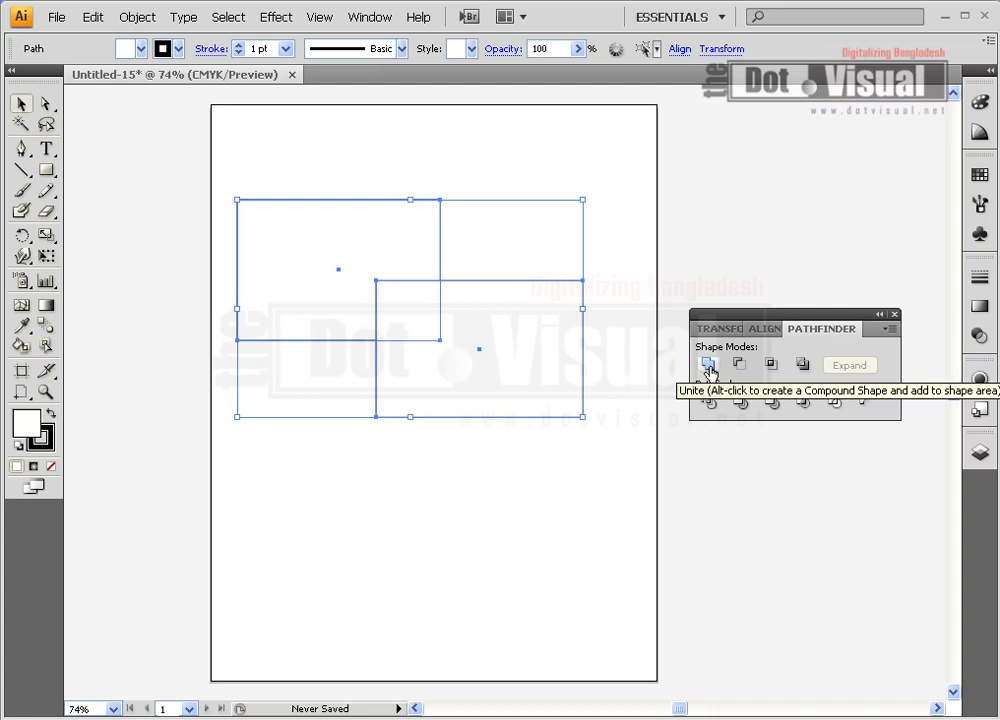
click(442, 488)
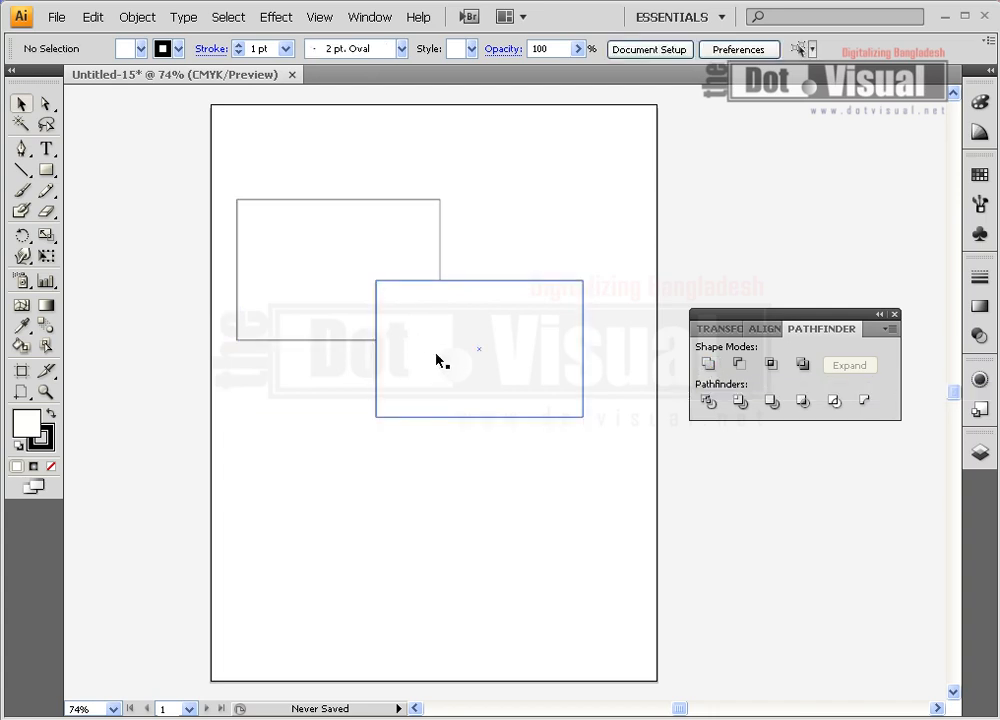
Step: Try the Unite shape mode on the two overlapping rectangles and undo it
drag(280, 151, 493, 352)
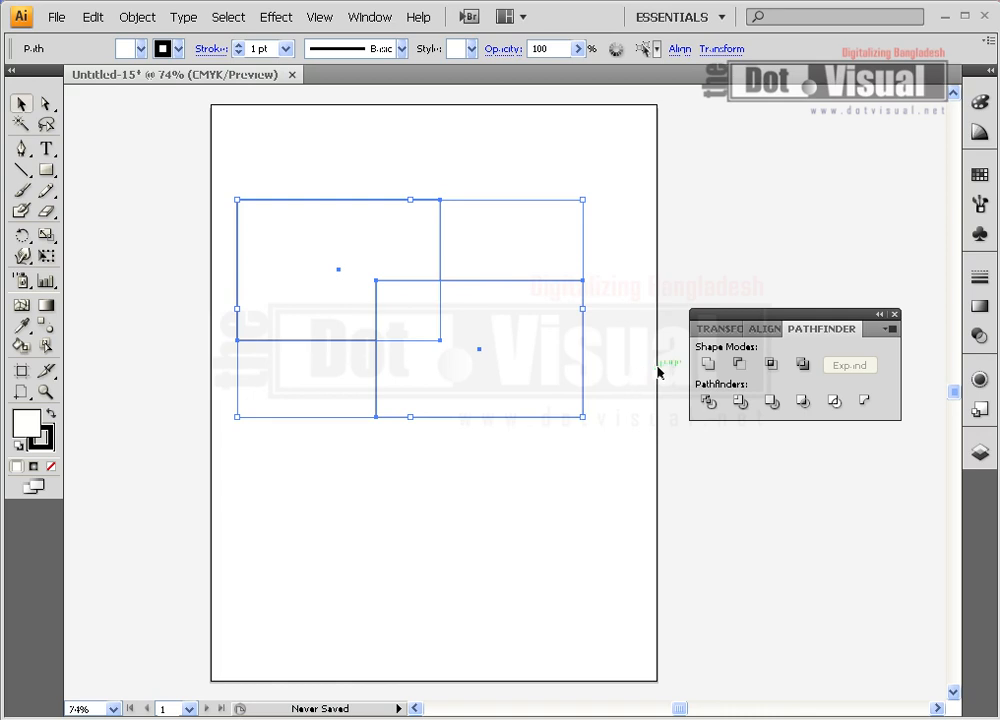
click(708, 364)
click(507, 466)
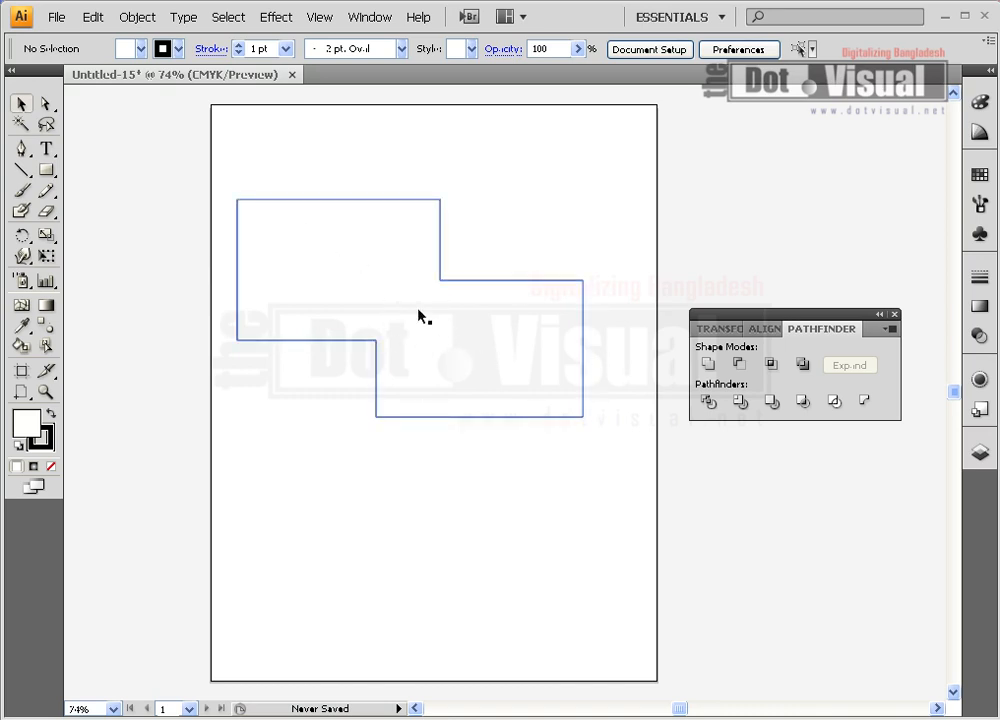
key(ctrl+a)
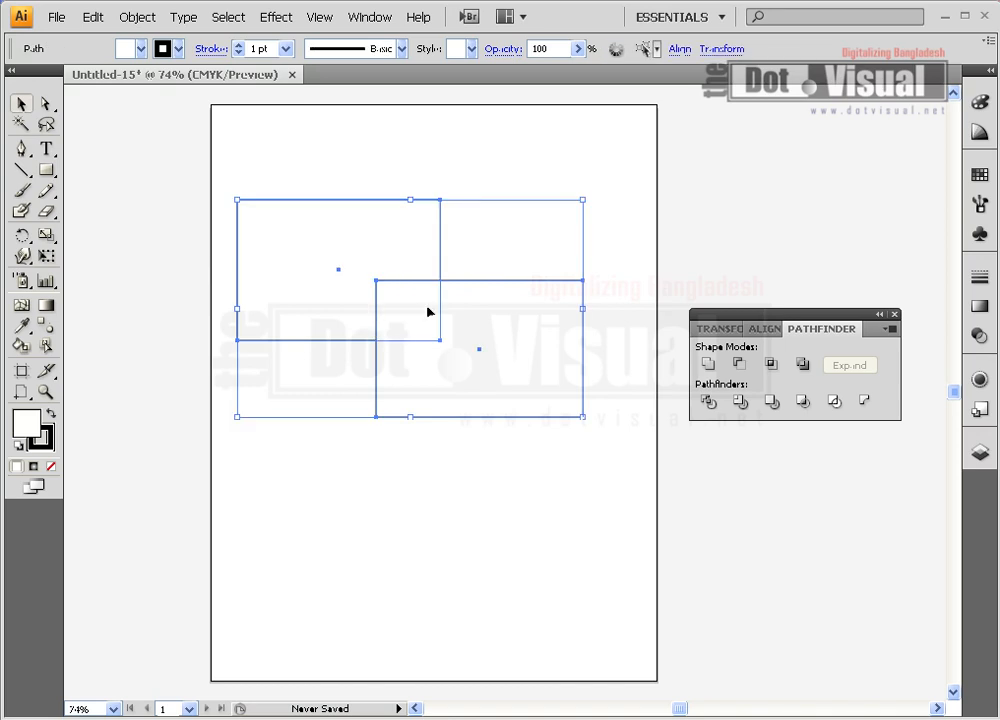
click(476, 203)
drag(363, 159, 507, 349)
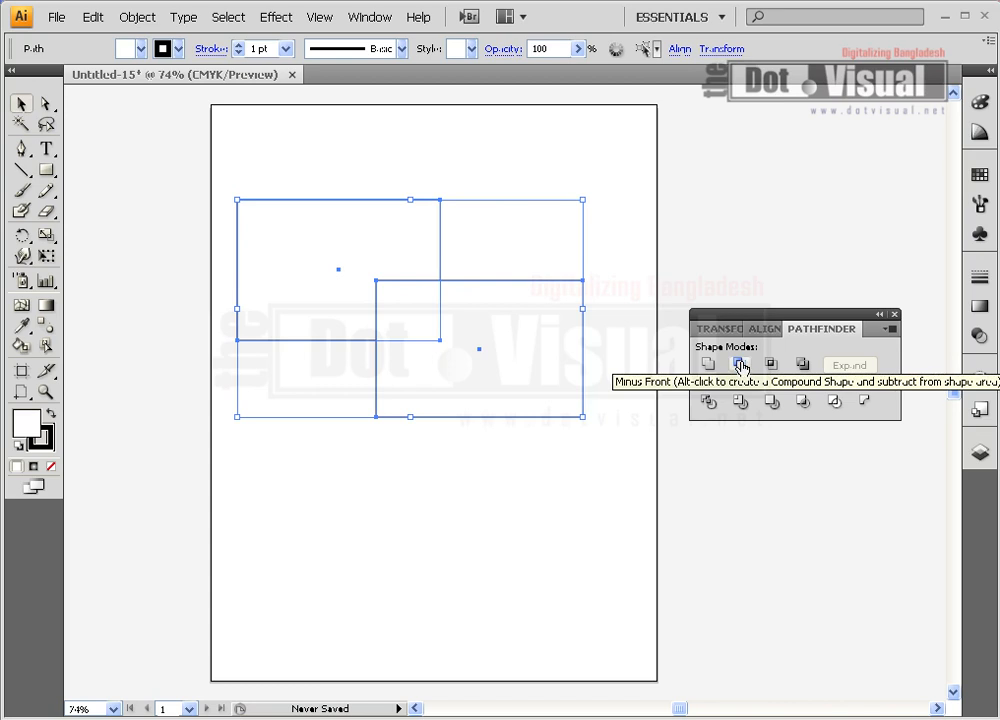
click(458, 471)
click(339, 336)
click(404, 377)
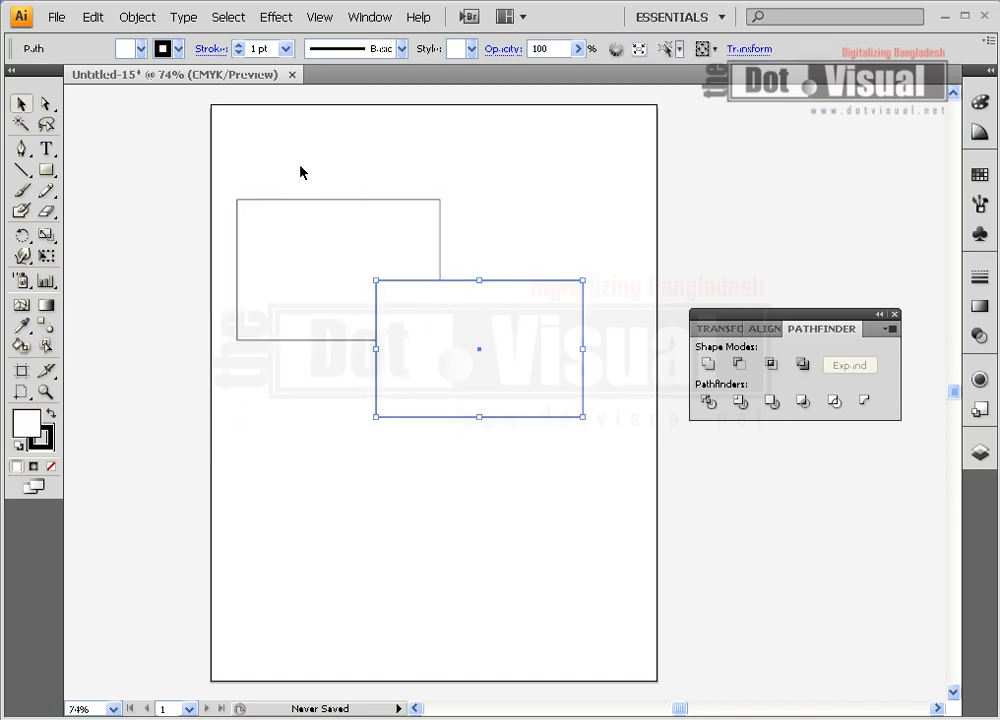
click(357, 170)
click(316, 263)
shift+click(451, 312)
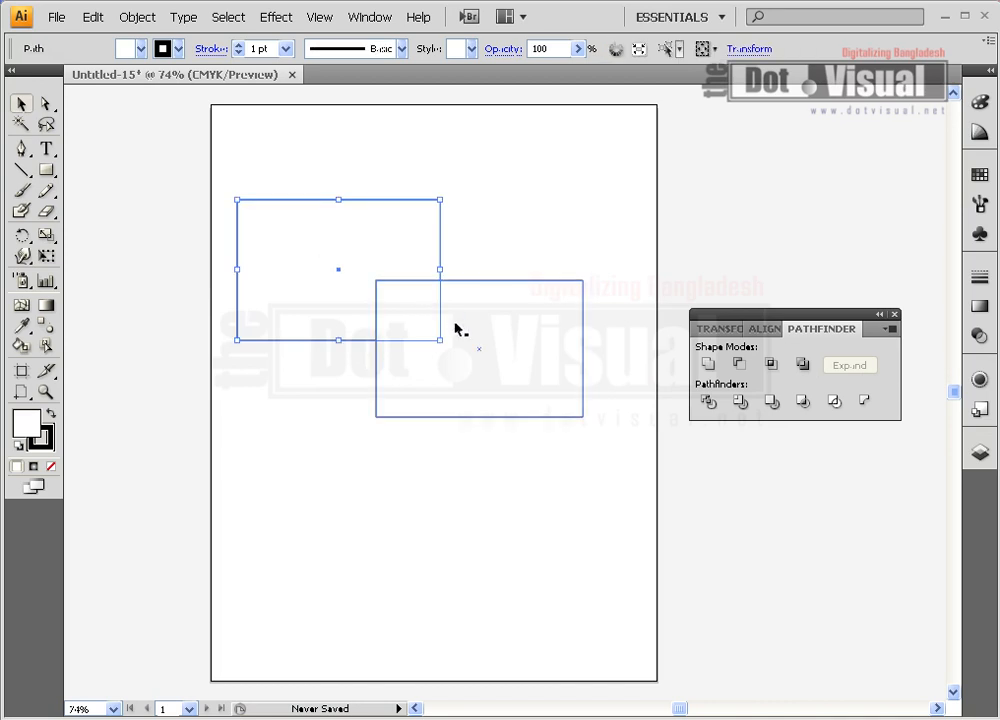
shift+click(444, 296)
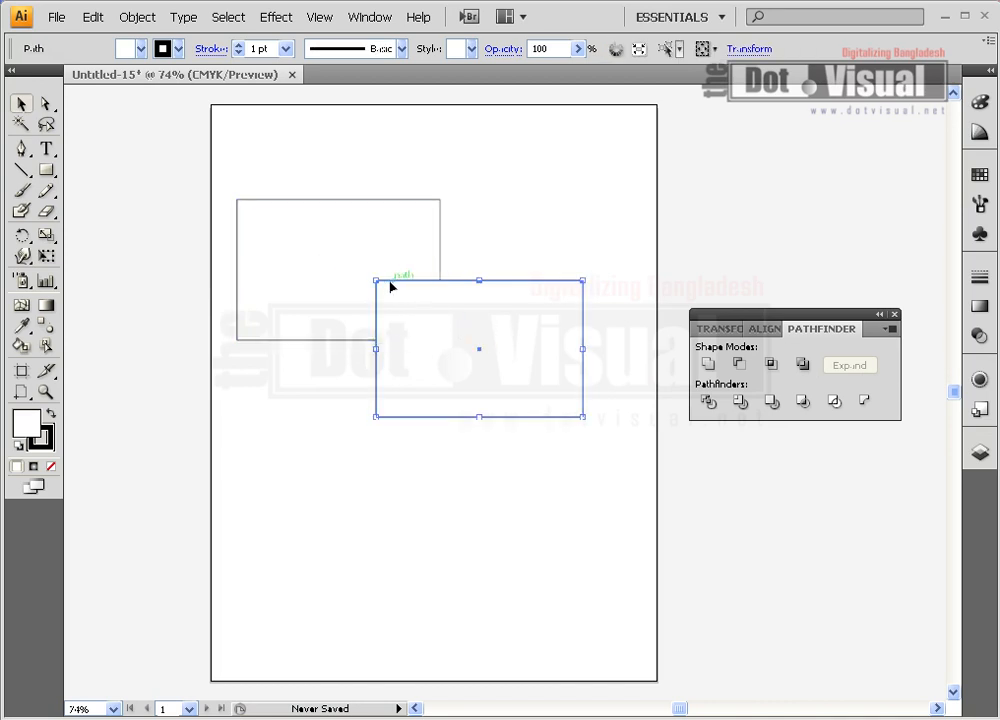
Step: Try the Minus Front shape mode on the two overlapping rectangles and undo it
drag(337, 152, 502, 366)
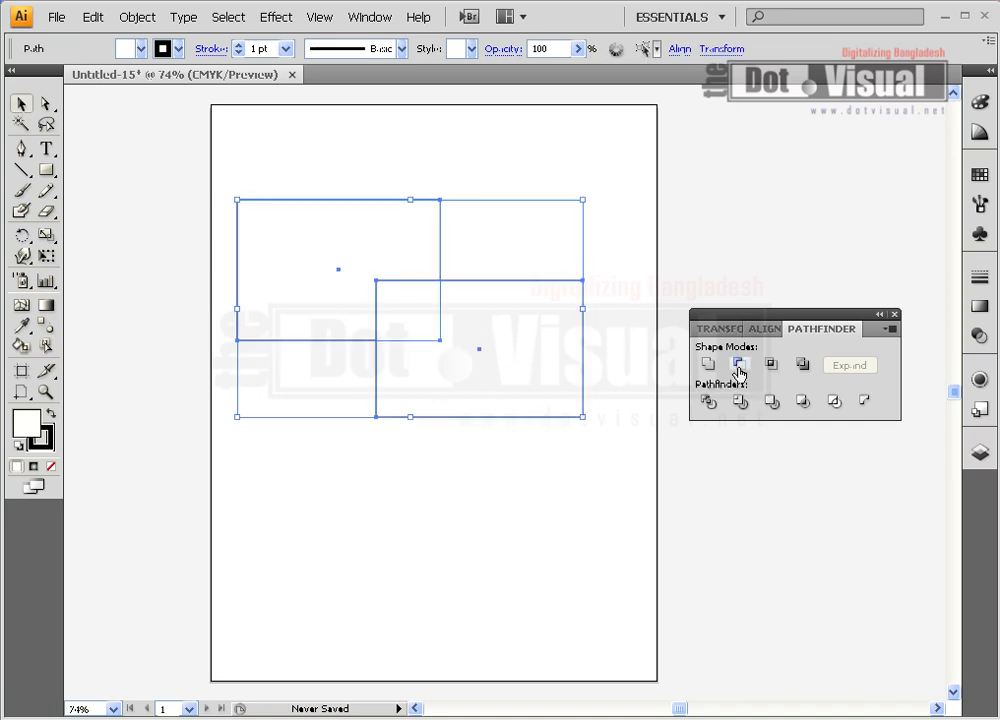
click(740, 366)
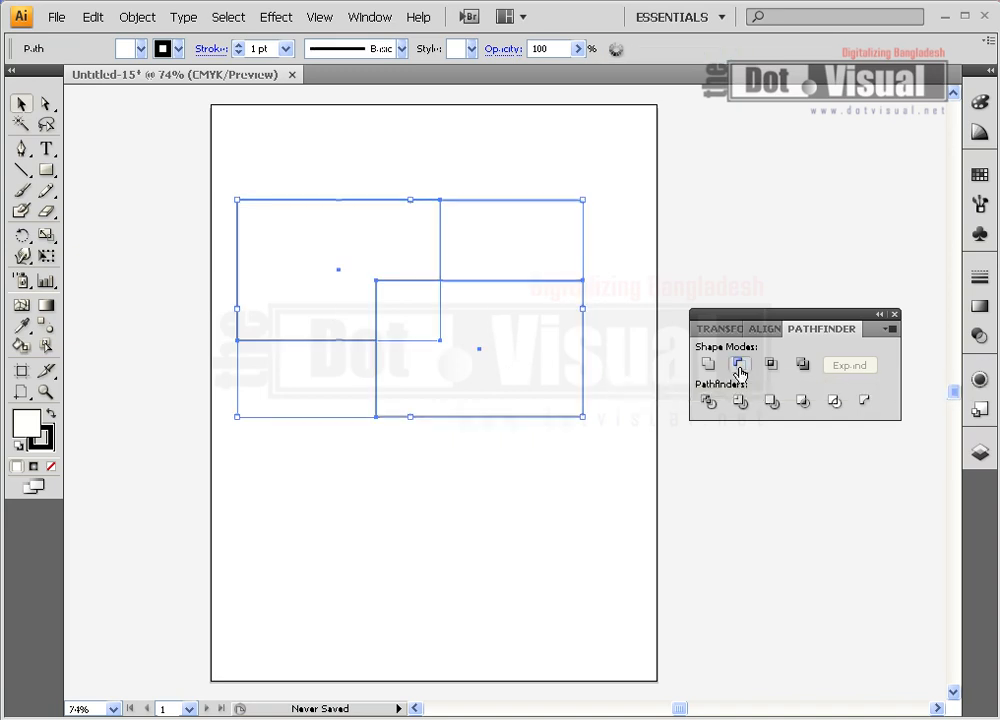
click(530, 445)
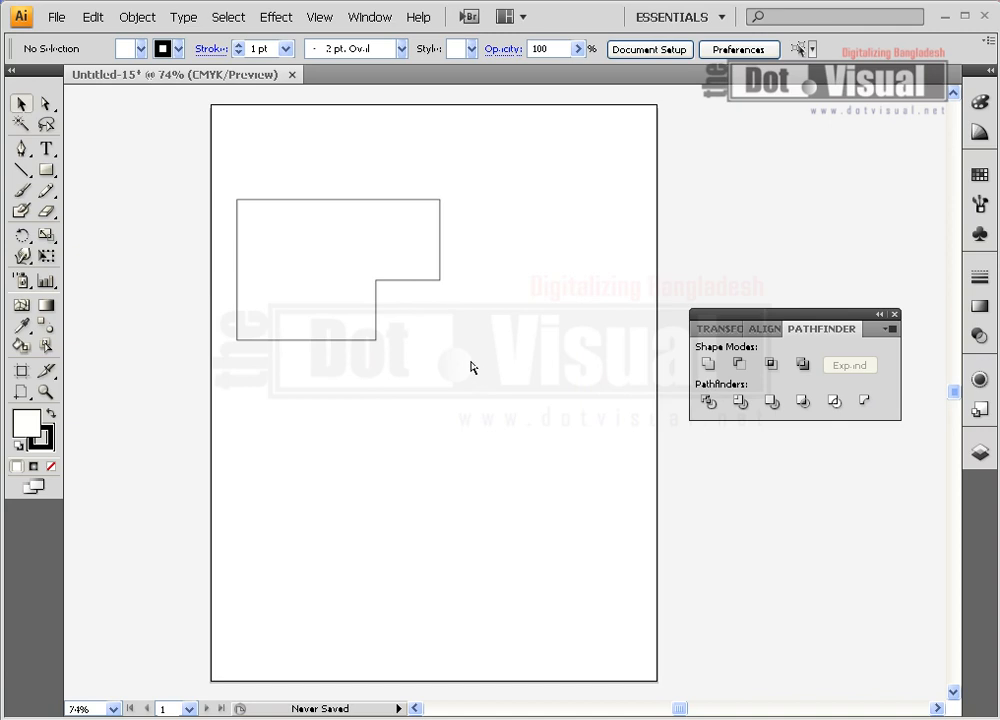
key(ctrl+z)
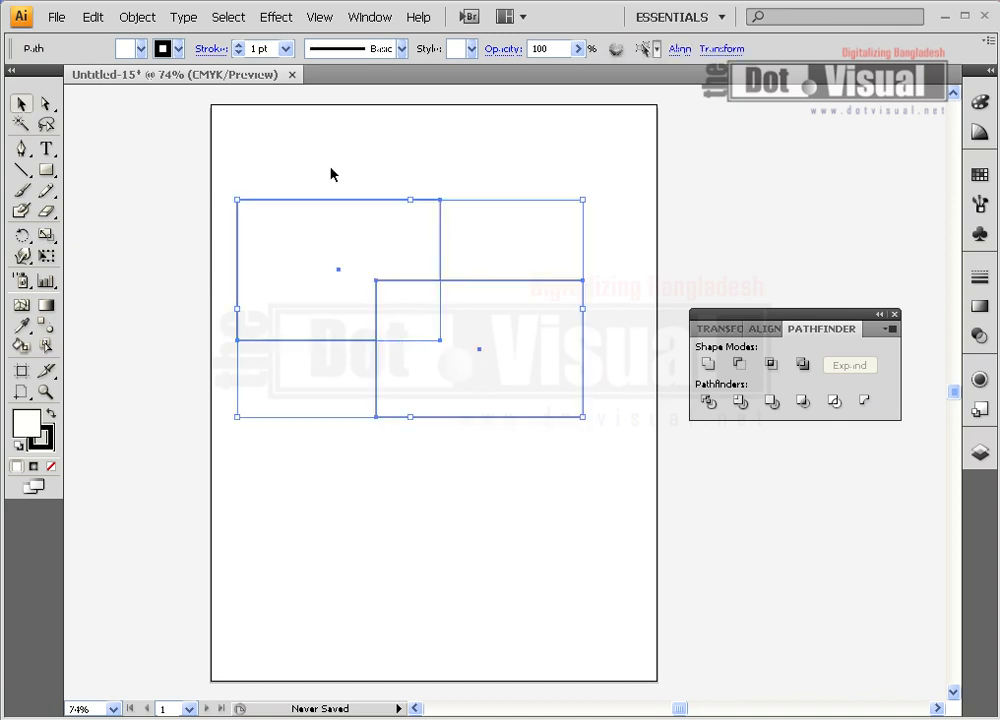
Step: Try the Intersect shape mode on the two overlapping rectangles and undo it
click(333, 172)
drag(360, 170, 518, 330)
click(771, 364)
click(533, 419)
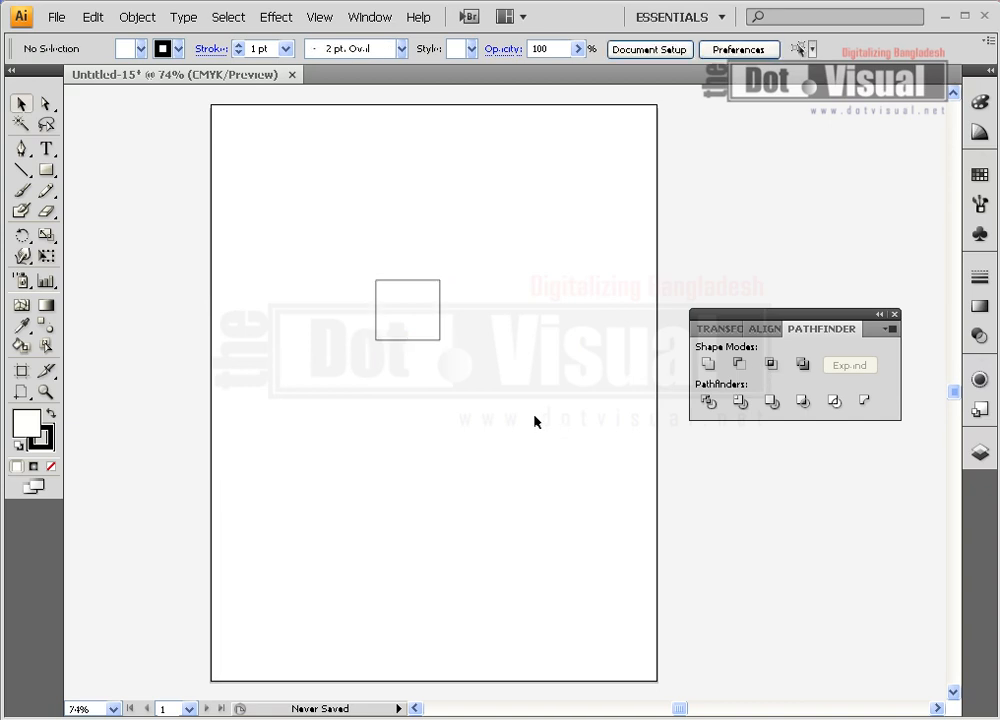
click(421, 341)
key(ctrl+z)
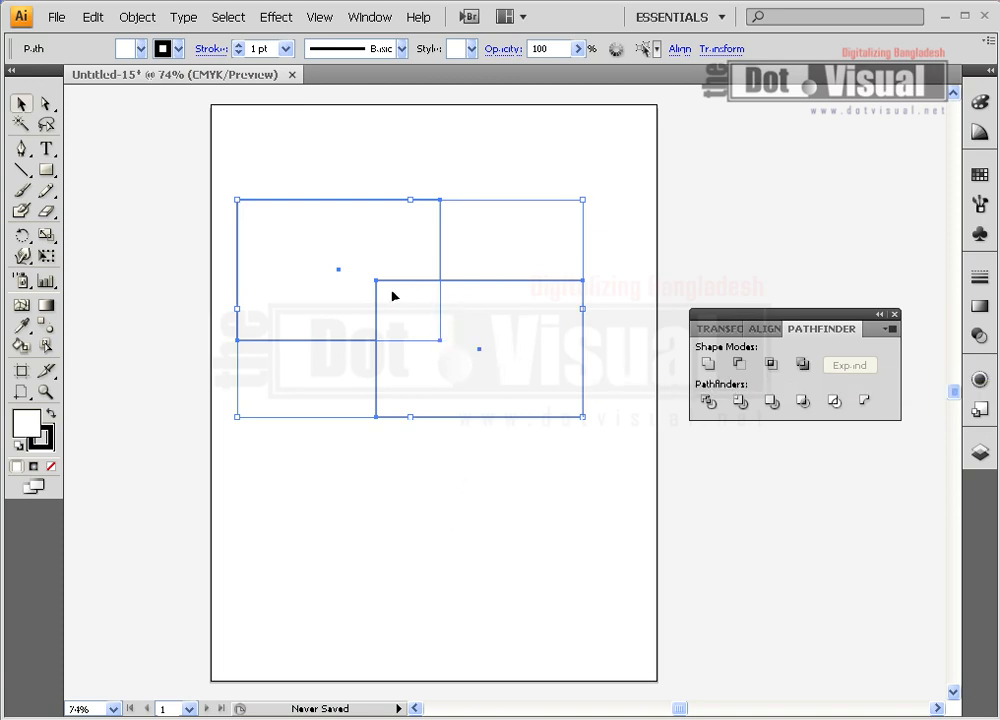
Step: Try the Exclude shape mode on the two overlapping rectangles, inspect the resulting group, and revert to the separate rectangles
click(802, 366)
click(616, 478)
click(510, 342)
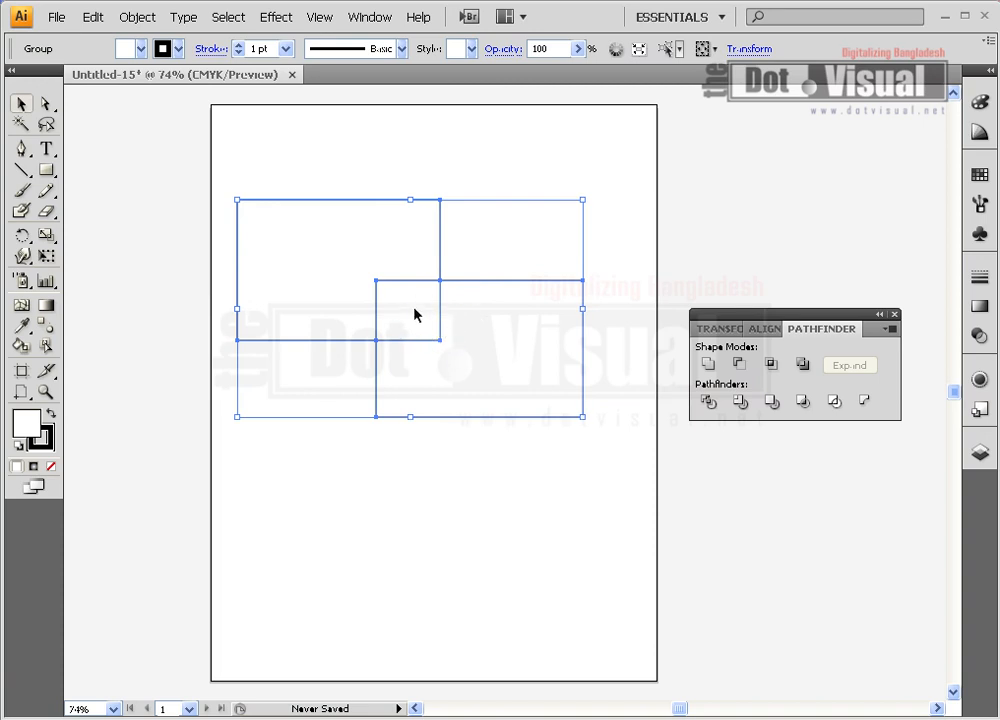
drag(270, 156, 563, 456)
key(ctrl+shift+b)
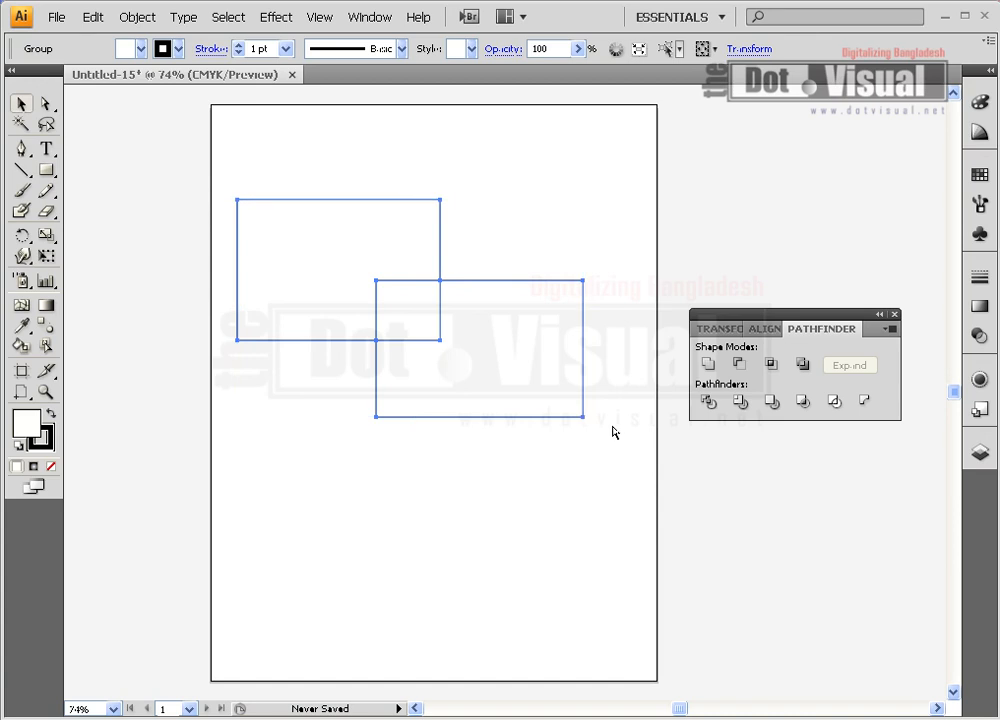
key(ctrl+shift+g)
click(580, 473)
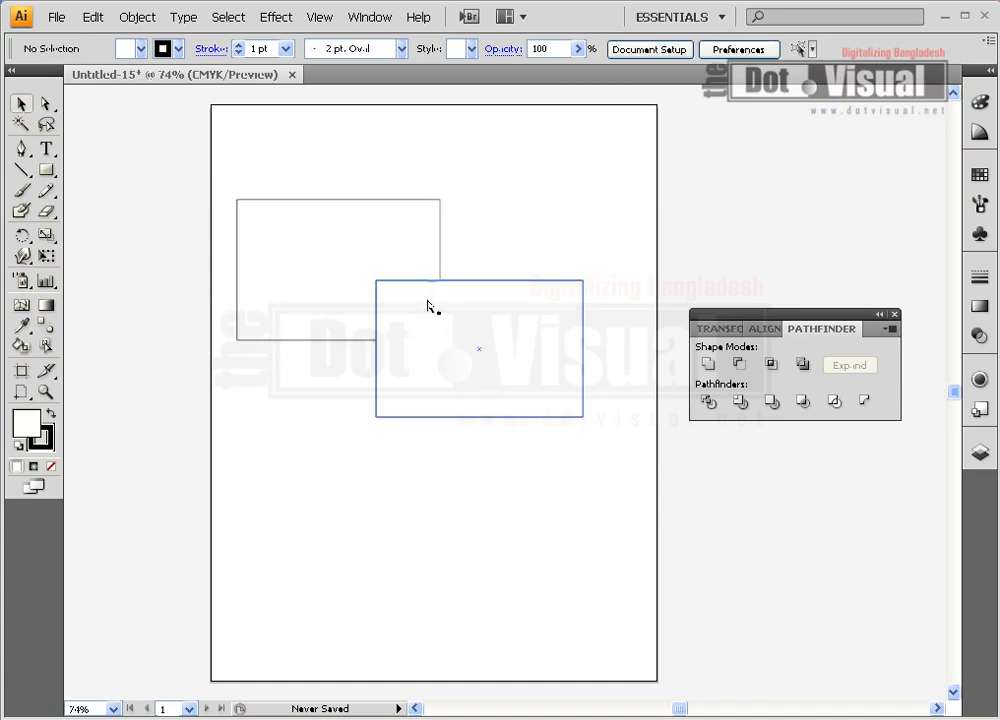
Step: Move the two overlapping rectangles apart to make room for another shape
drag(471, 324, 301, 210)
click(468, 431)
click(446, 458)
drag(571, 230, 517, 194)
click(509, 357)
Step: Draw a large circle in the lower part of the artboard and position one rectangle so its corner overlaps the circle
drag(46, 170, 86, 214)
drag(262, 354, 490, 574)
click(20, 103)
drag(466, 139, 436, 492)
click(434, 404)
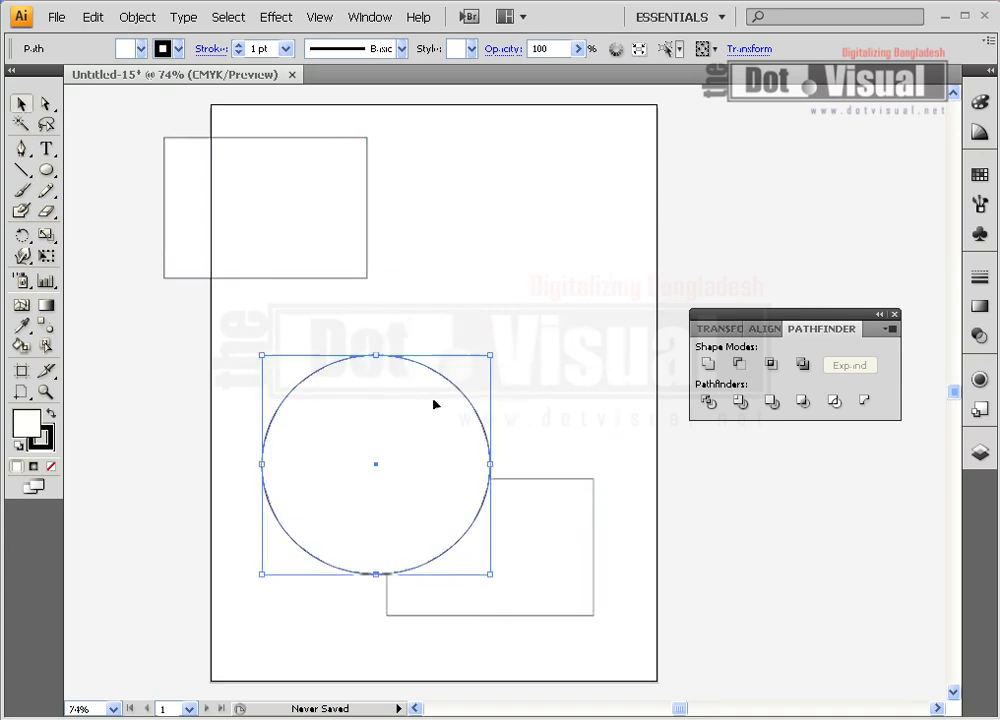
Step: Fill the circle with light blue (C 43.14, M 7.84) and the overlapping rectangle with yellow-green (C 20, Y 80.39)
click(979, 101)
click(869, 187)
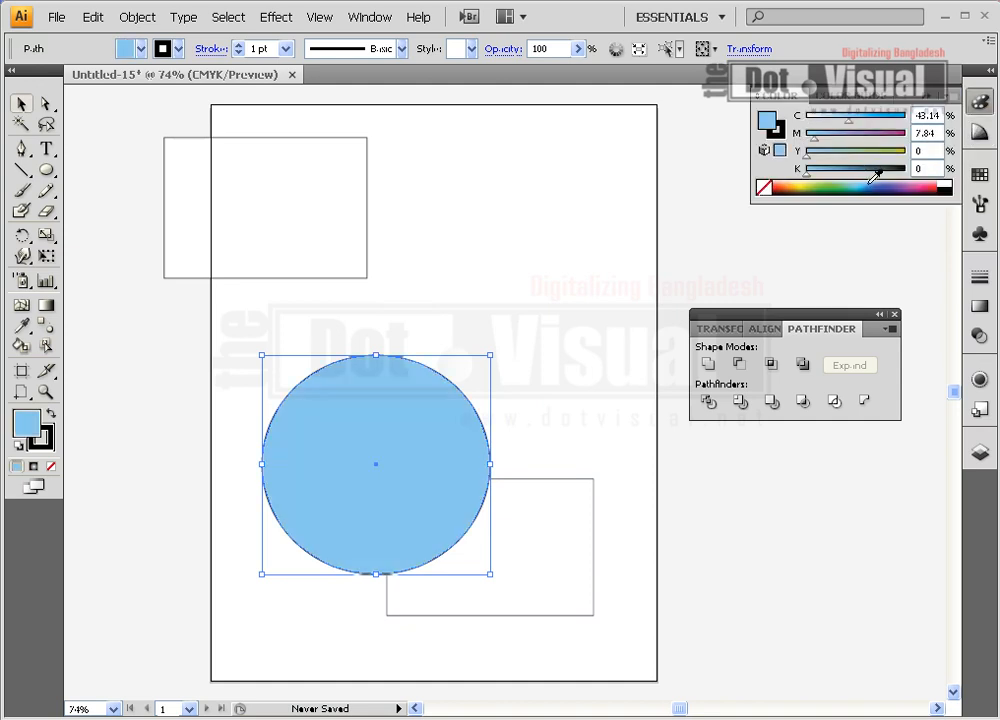
click(593, 545)
click(810, 182)
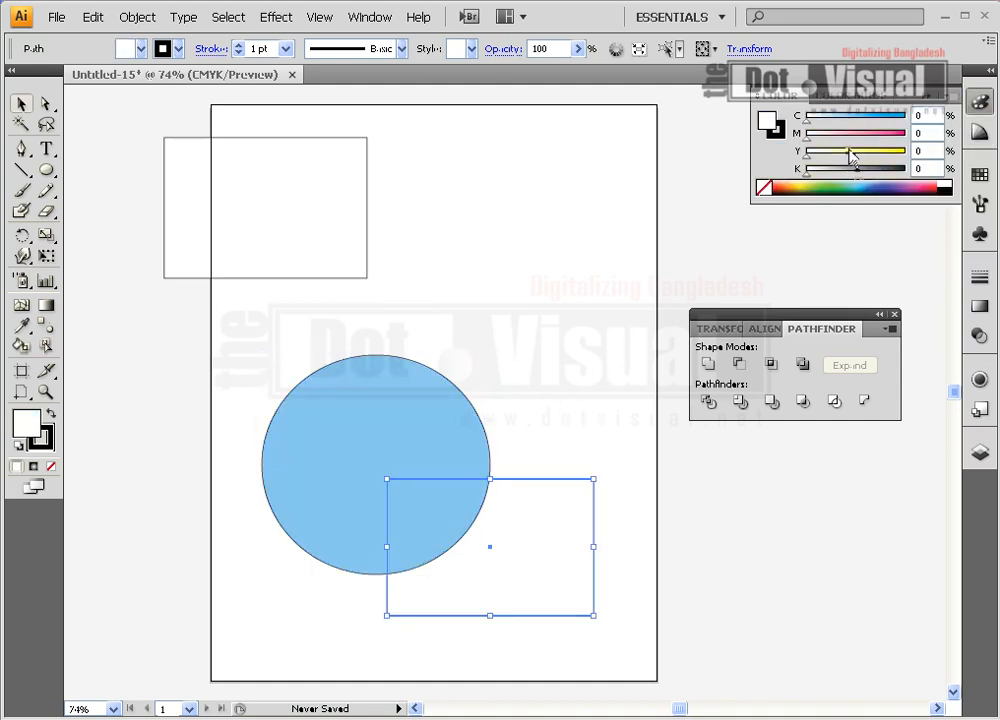
click(558, 397)
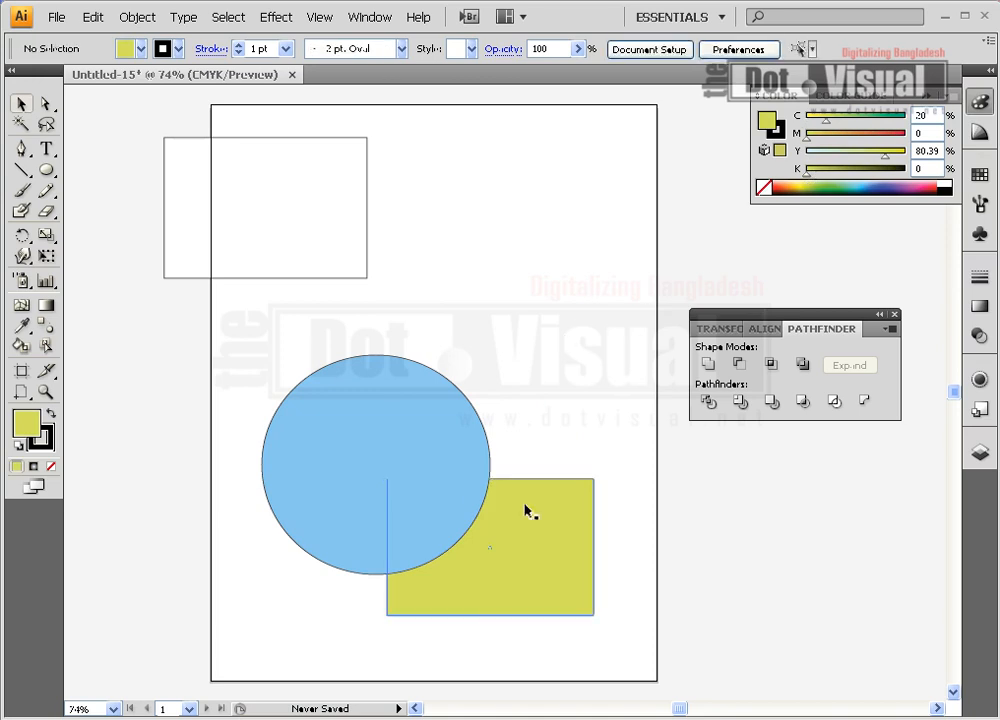
Step: Bring the yellow-green rectangle to the front, above the blue circle
right_click(527, 522)
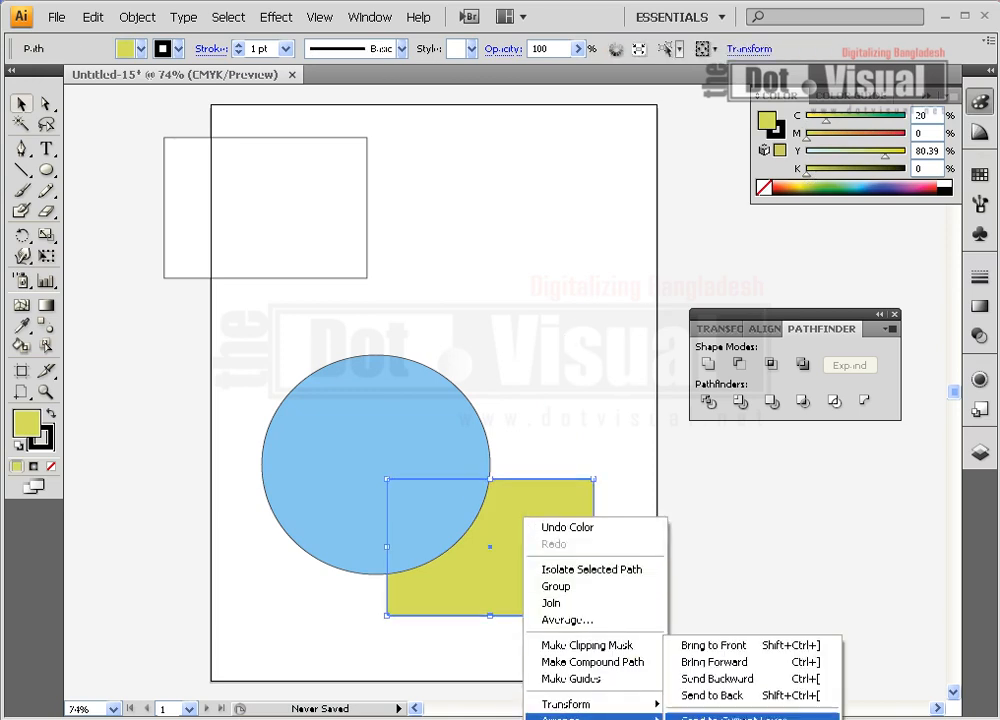
click(762, 647)
click(510, 419)
Step: Unite the blue circle and the yellow-green rectangle into a single shape with Pathfinder
drag(510, 419, 431, 268)
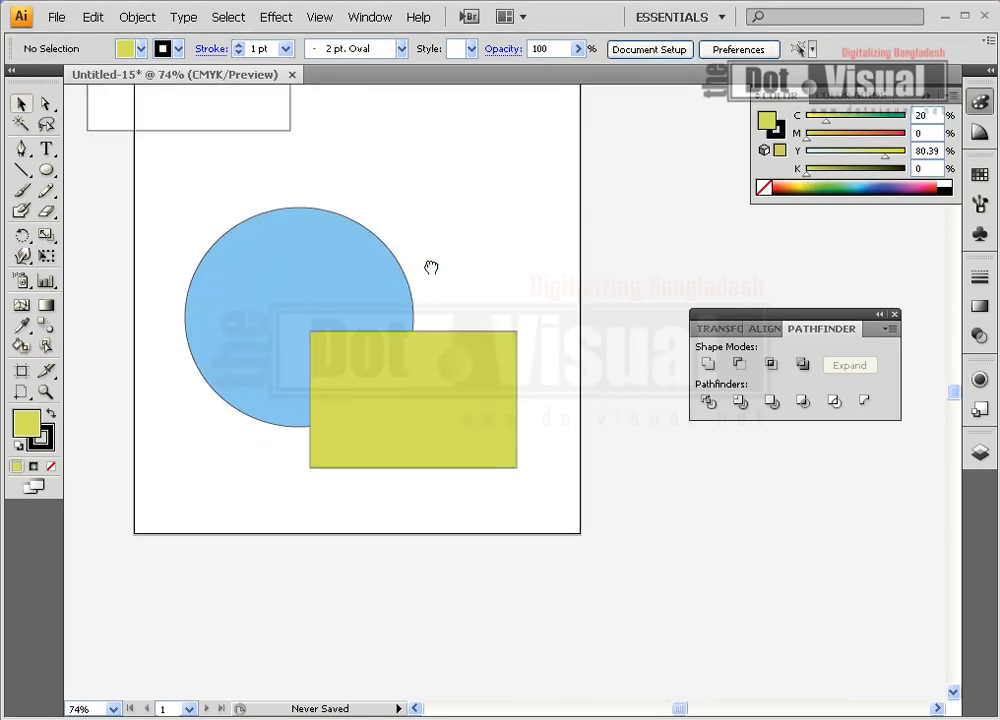
drag(453, 221, 283, 442)
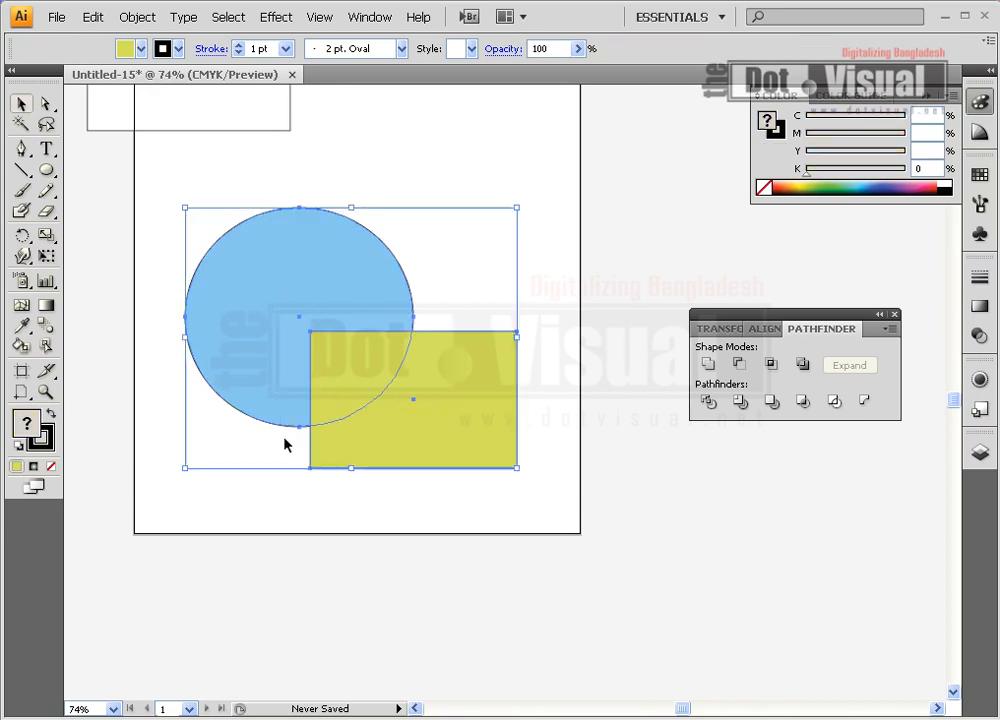
click(710, 366)
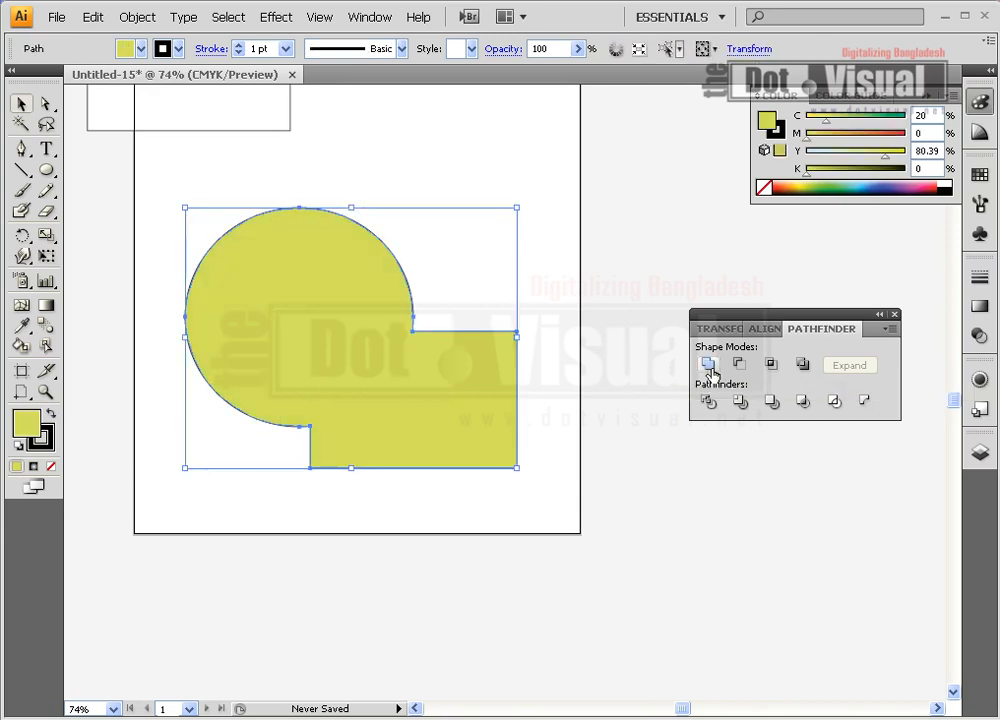
Step: Undo the Unite and subtract the yellow-green rectangle from the blue circle with Pathfinder's Minus Front
click(540, 537)
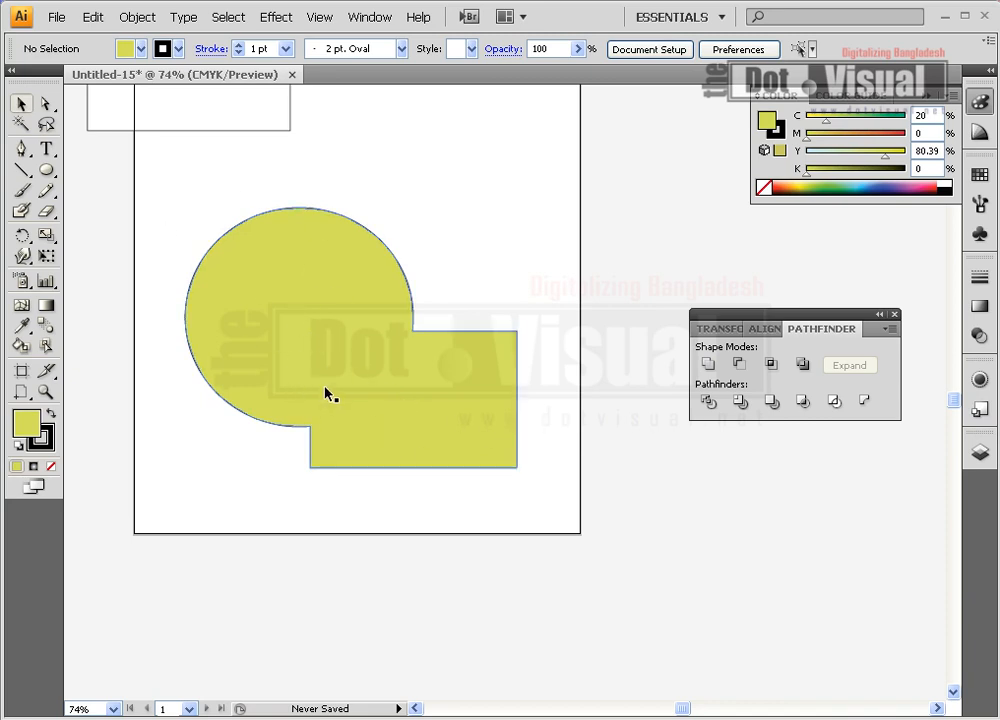
key(ctrl+z)
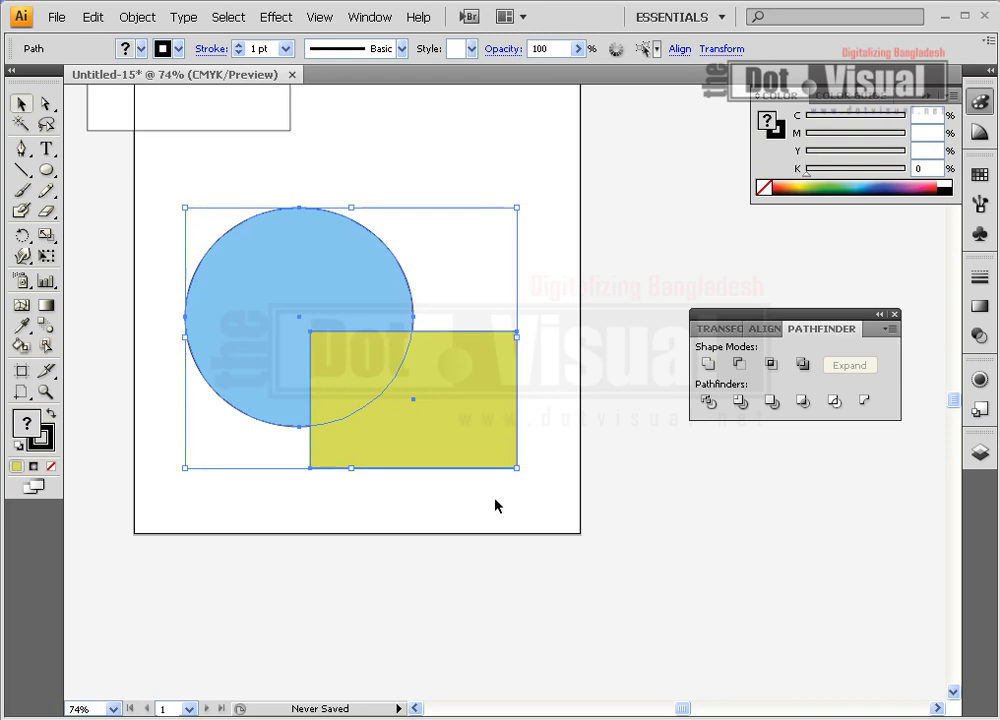
click(741, 366)
click(463, 485)
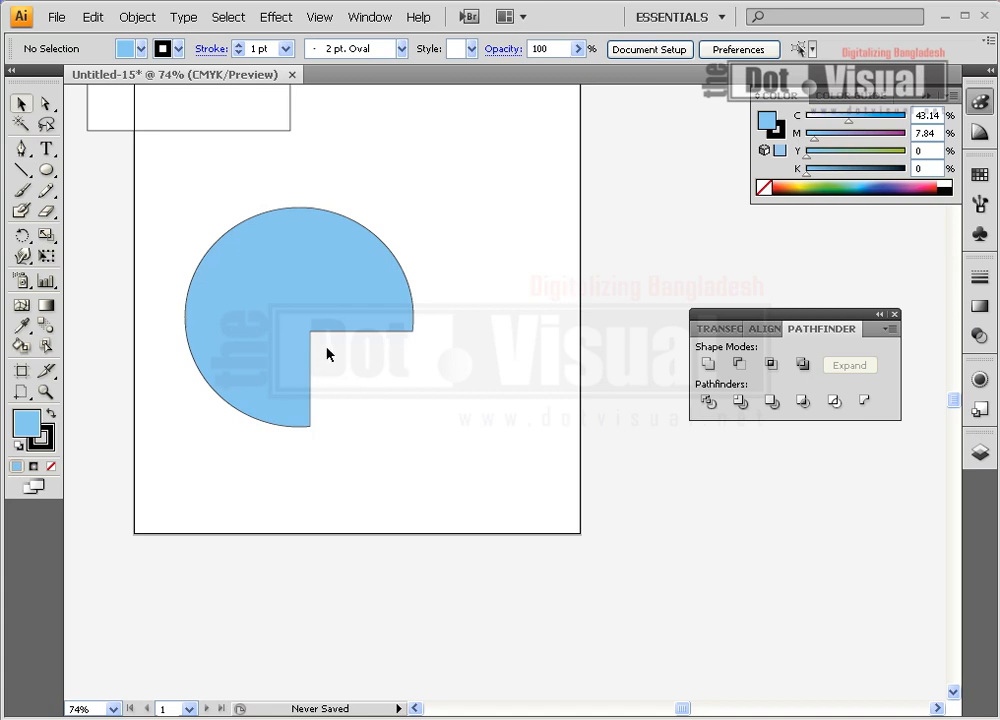
Step: Undo the subtraction and reduce the circle and rectangle to their overlapping area with Pathfinder's Intersect
key(ctrl+z)
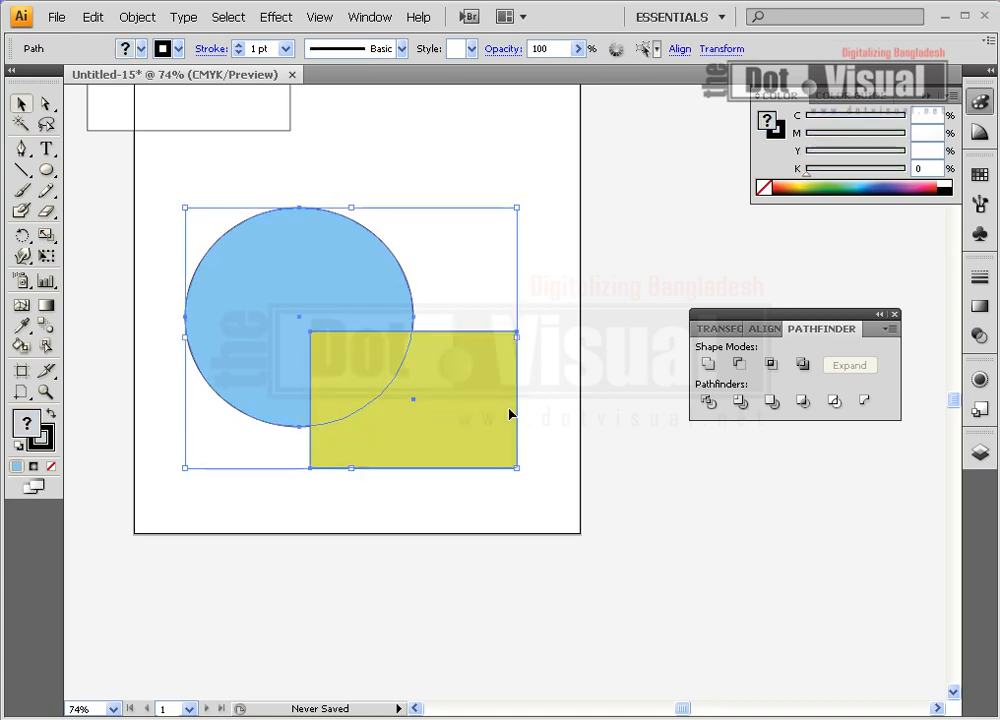
click(772, 367)
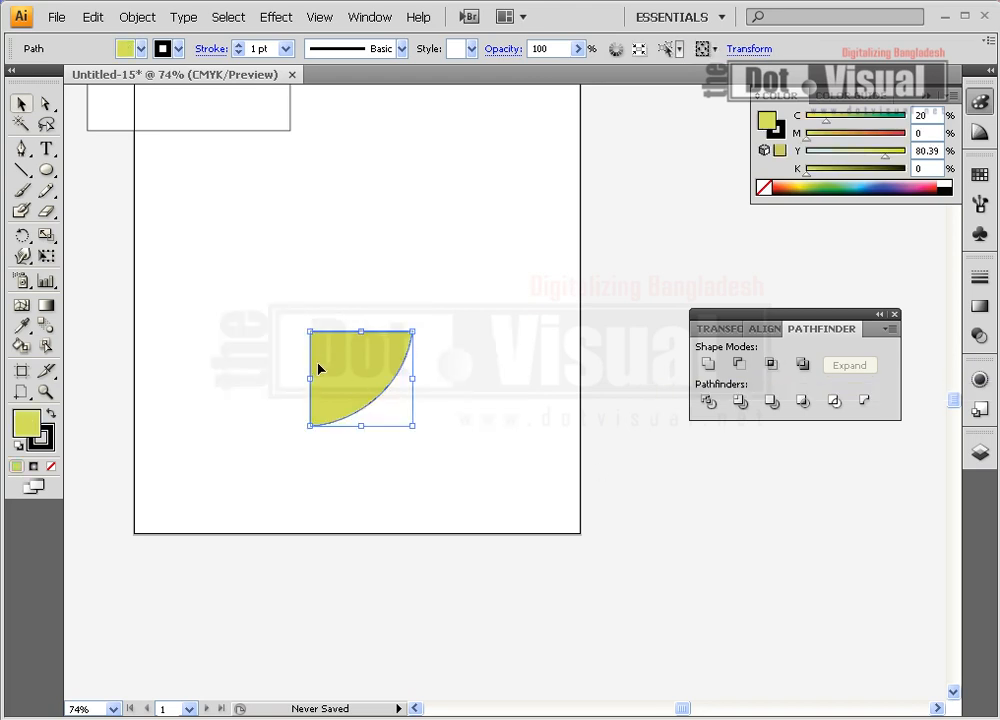
key(Delete)
key(ctrl+z)
key(ctrl+z)
click(350, 365)
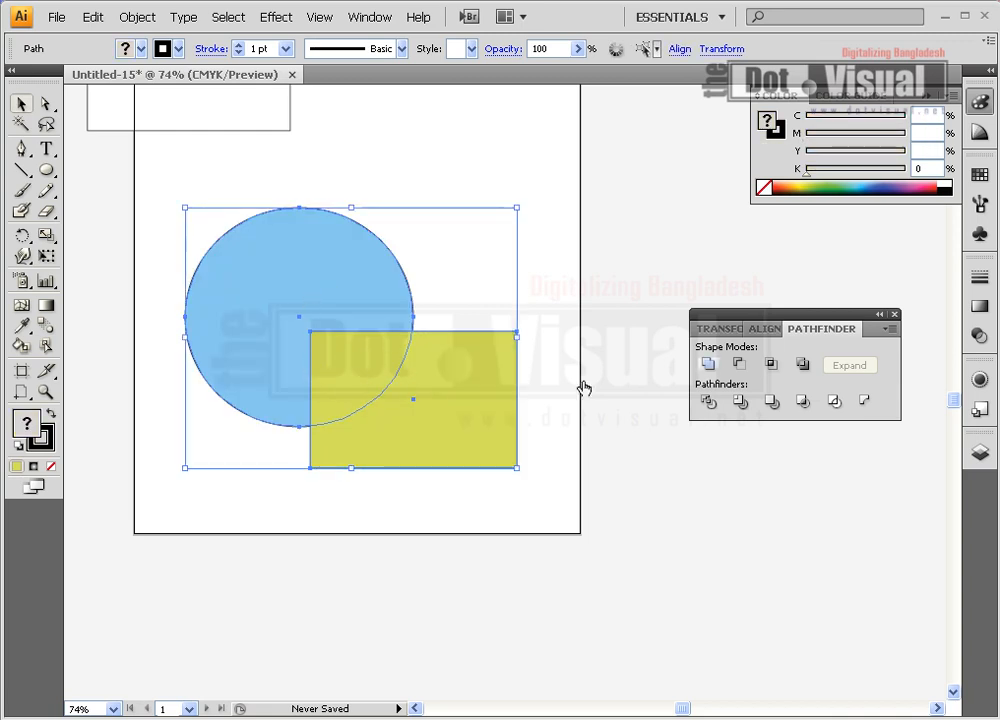
click(772, 365)
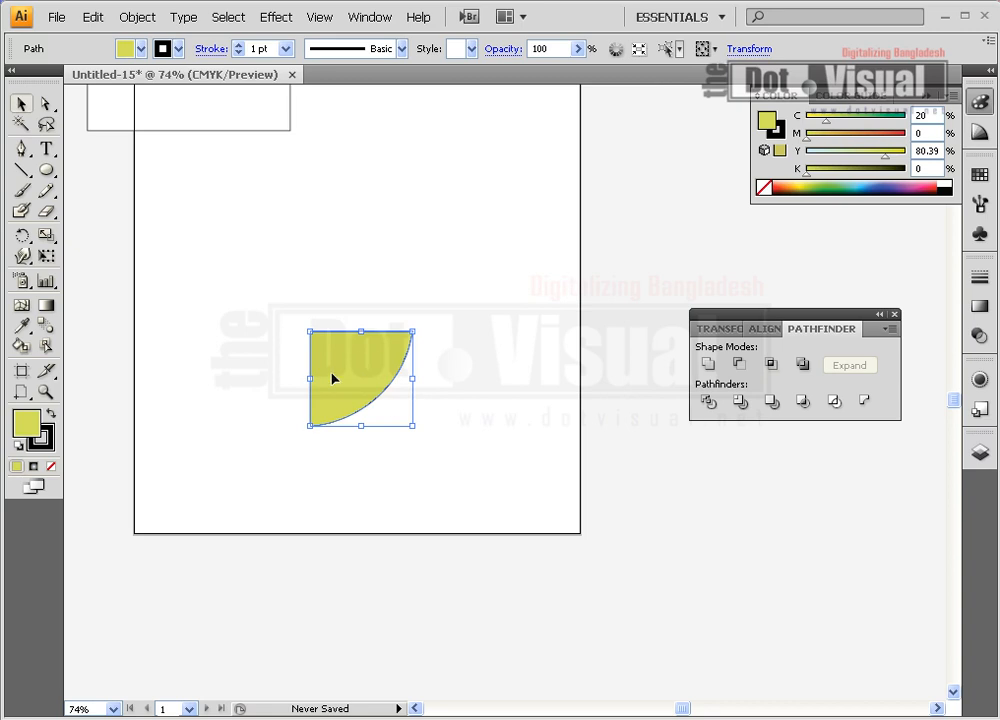
click(361, 376)
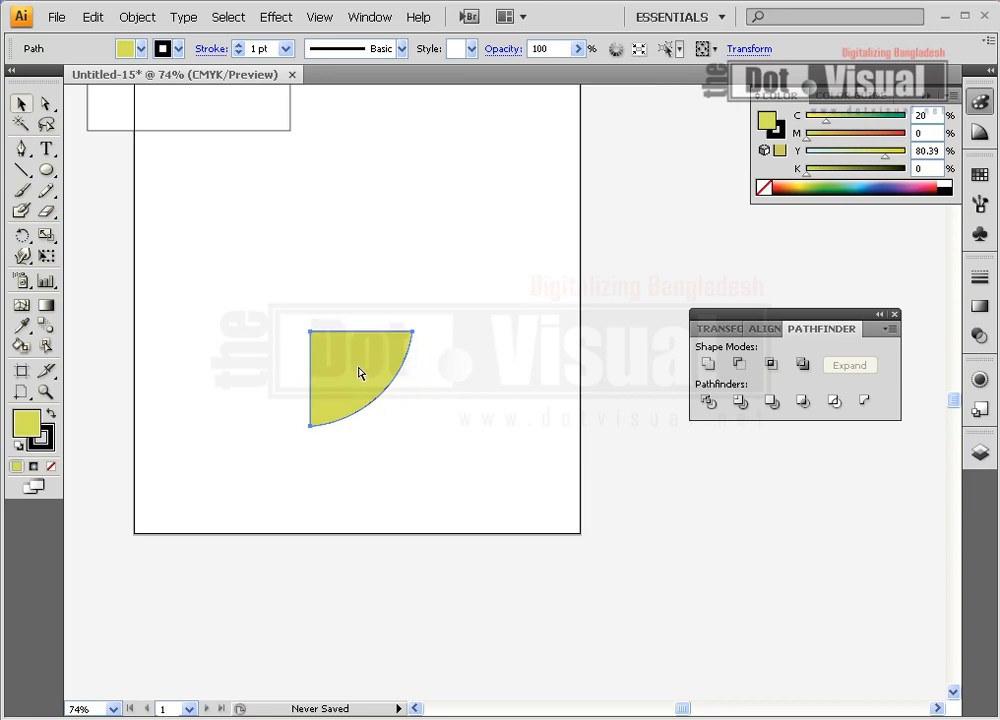
Step: Undo the intersection and cut the overlapping area out of the circle and rectangle with Pathfinder's Exclude
key(ctrl+z)
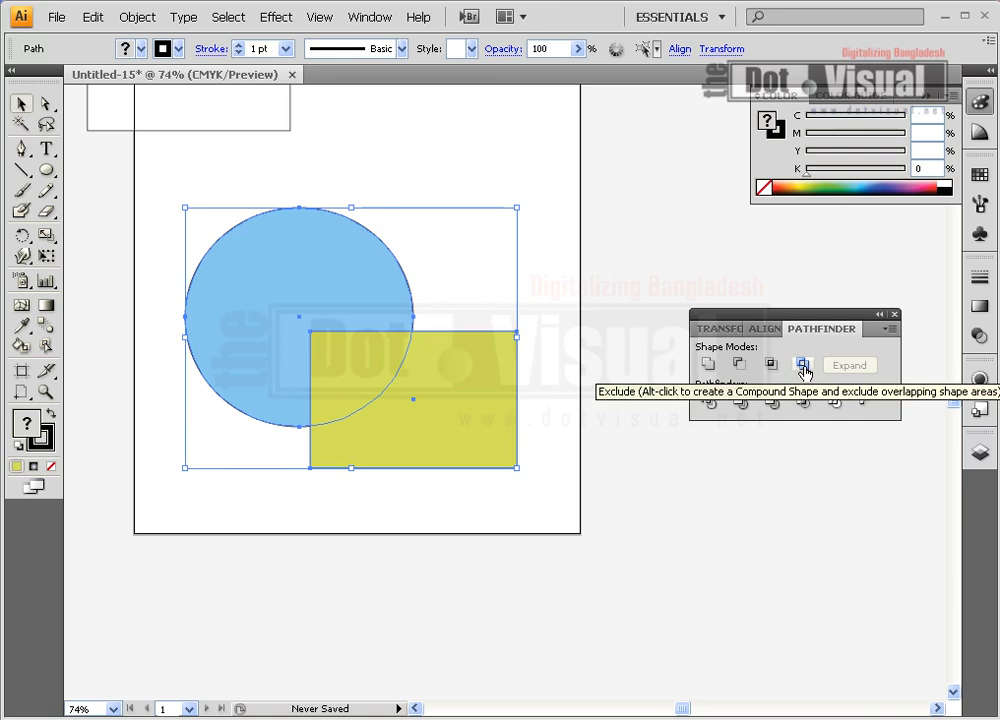
click(804, 372)
click(520, 528)
click(464, 429)
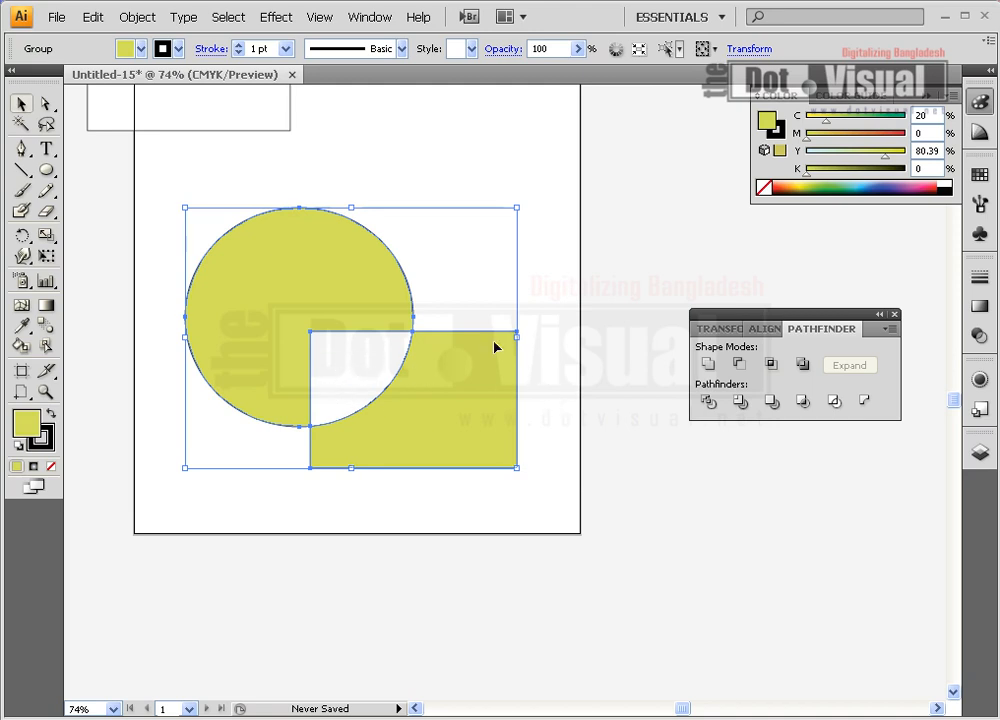
click(429, 171)
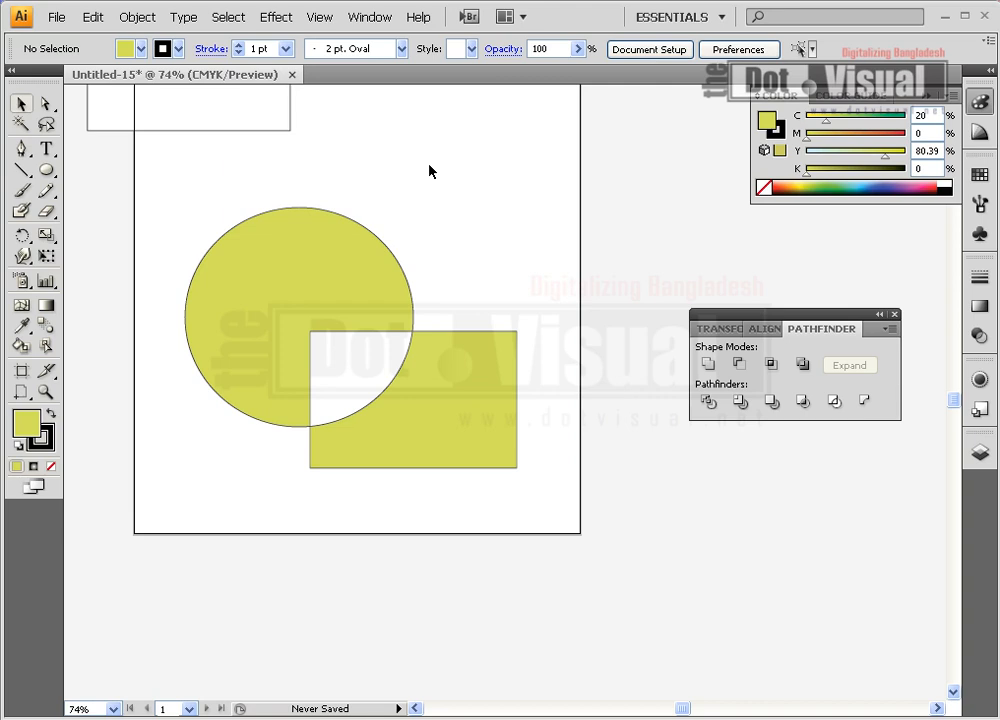